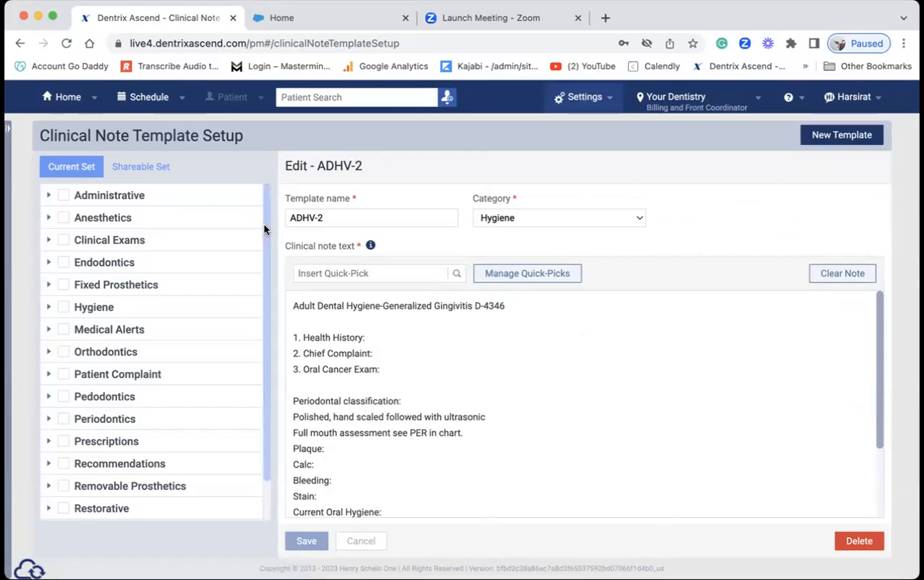
- Expand the Hygiene category to view its clinical note templates, leaving none of them selected
drag(265, 230, 266, 190)
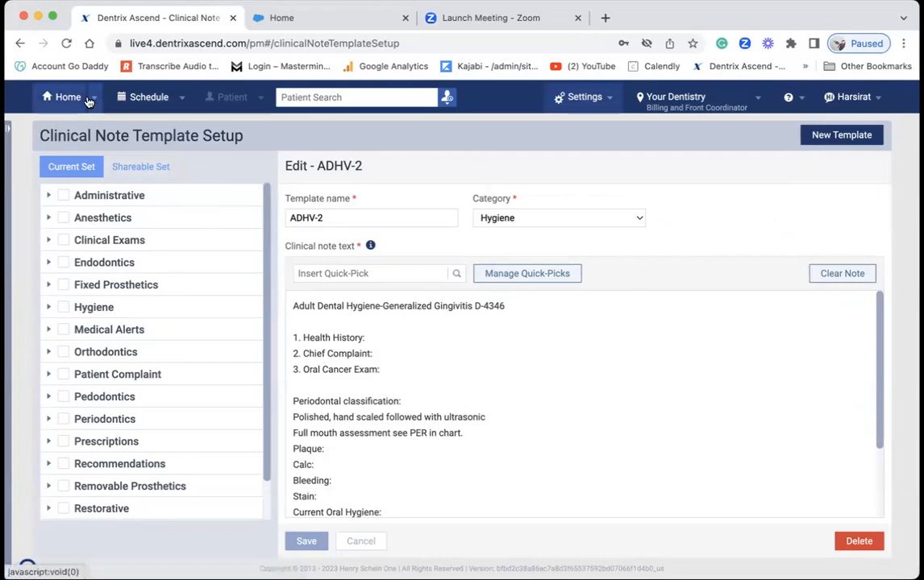
click(63, 307)
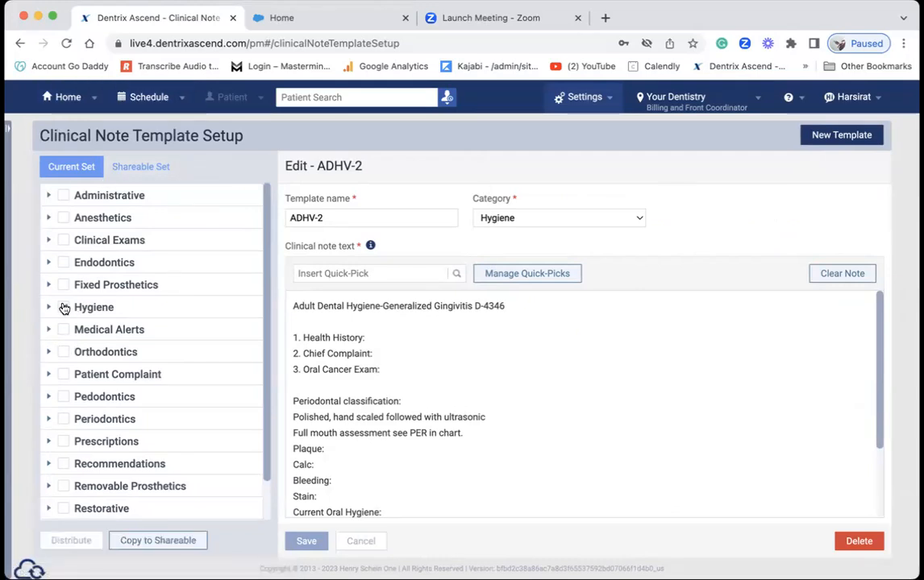
click(47, 312)
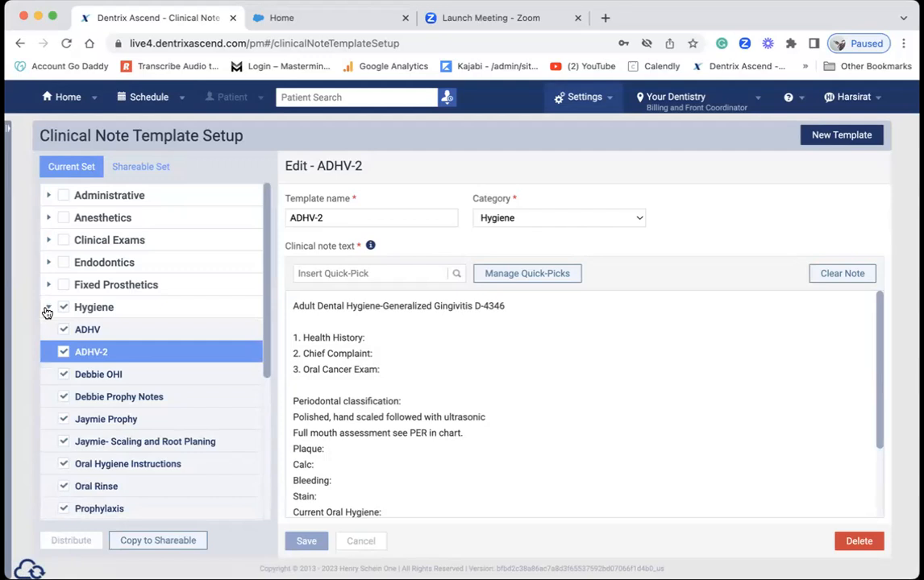
click(63, 307)
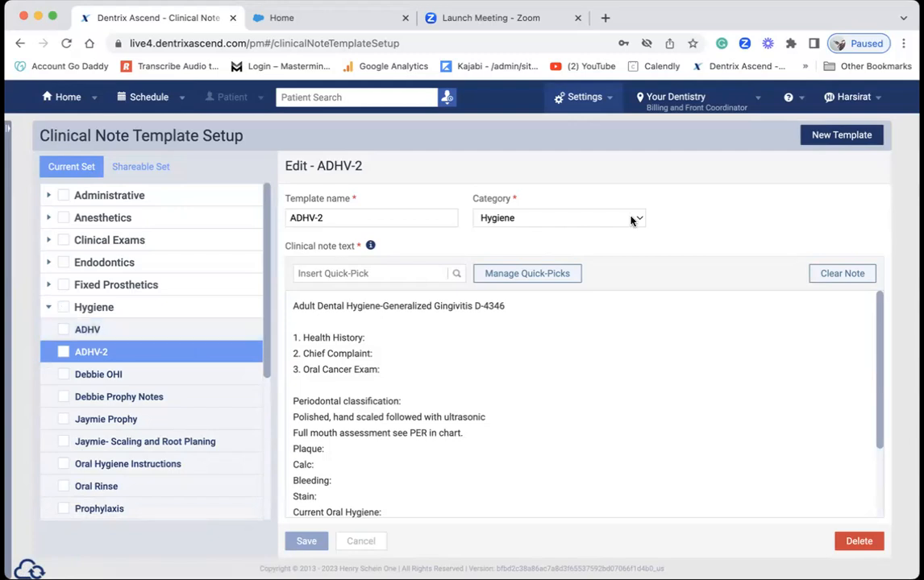
click(834, 140)
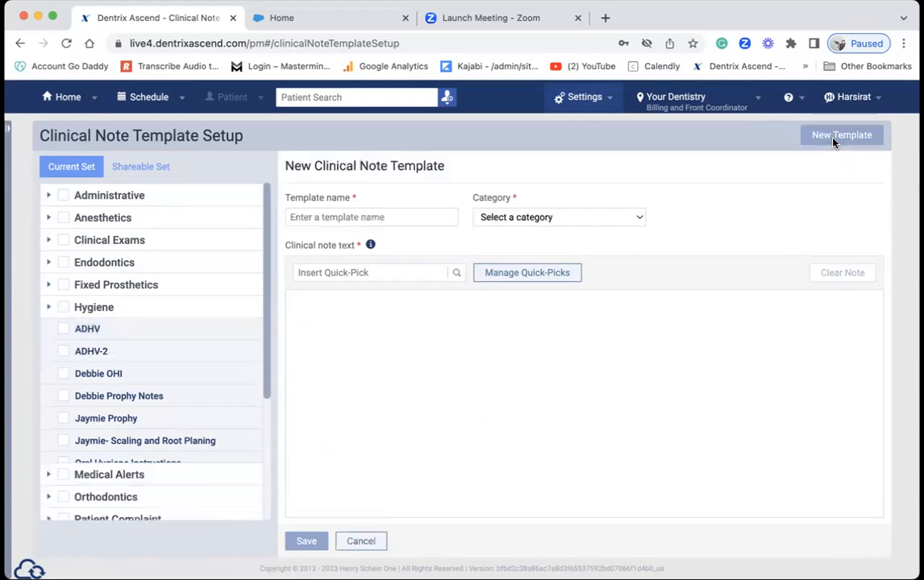
click(315, 217)
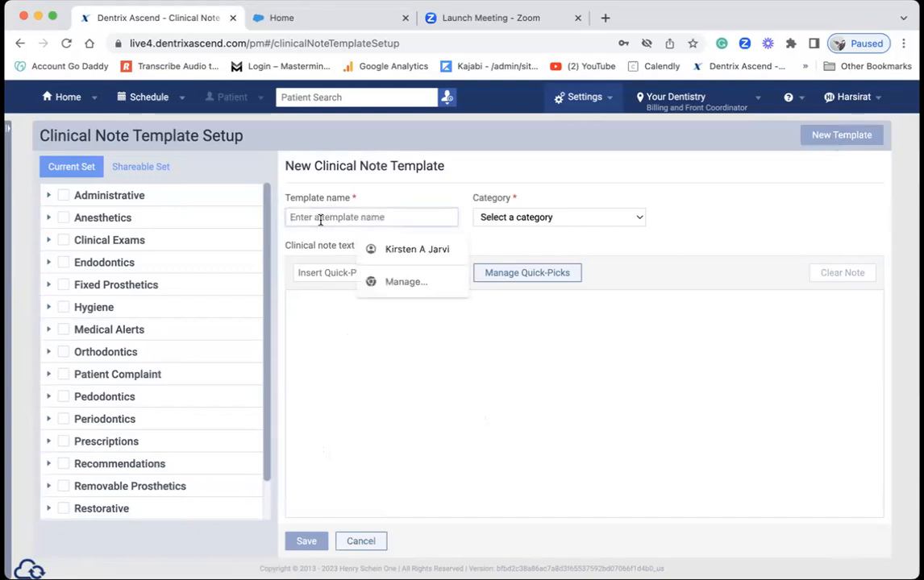
text(Periodontal Maintenance Visit)
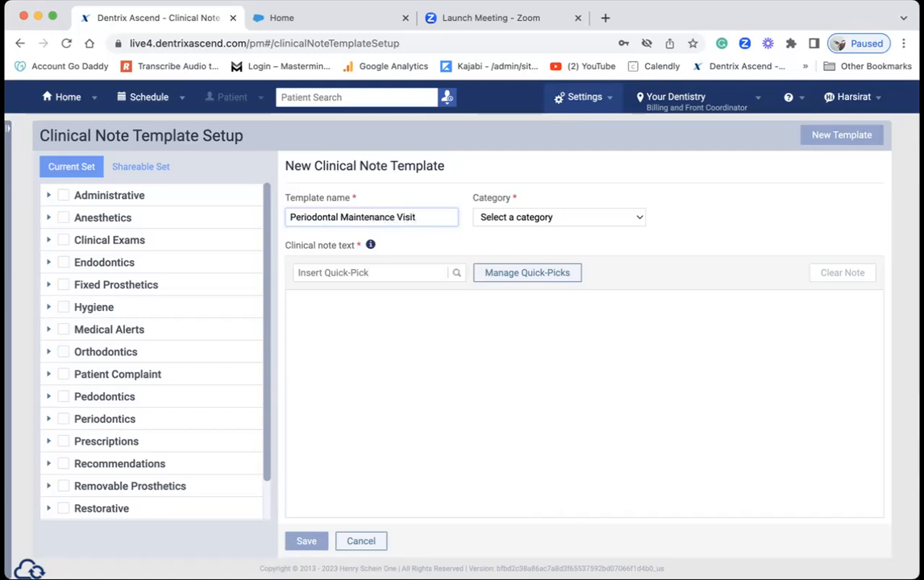
text(-4910)
click(639, 222)
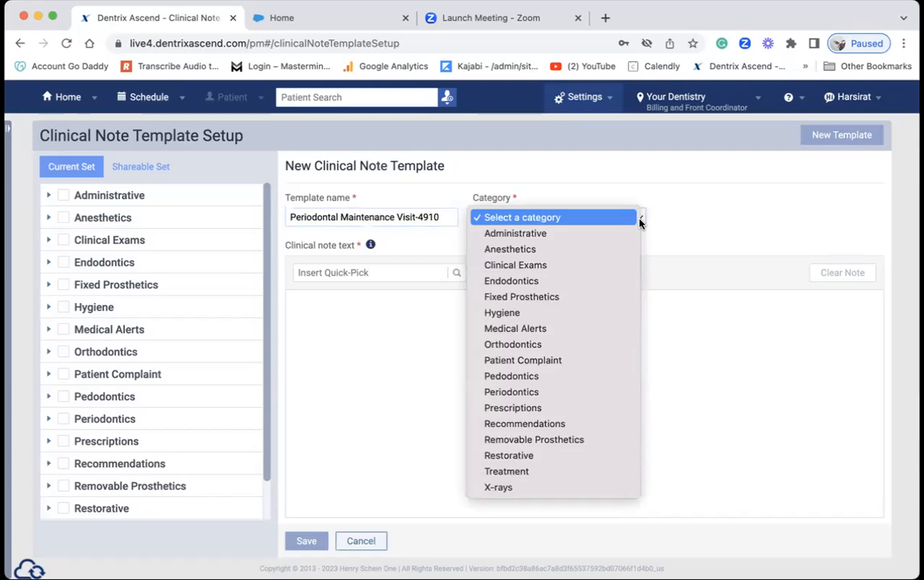
click(617, 392)
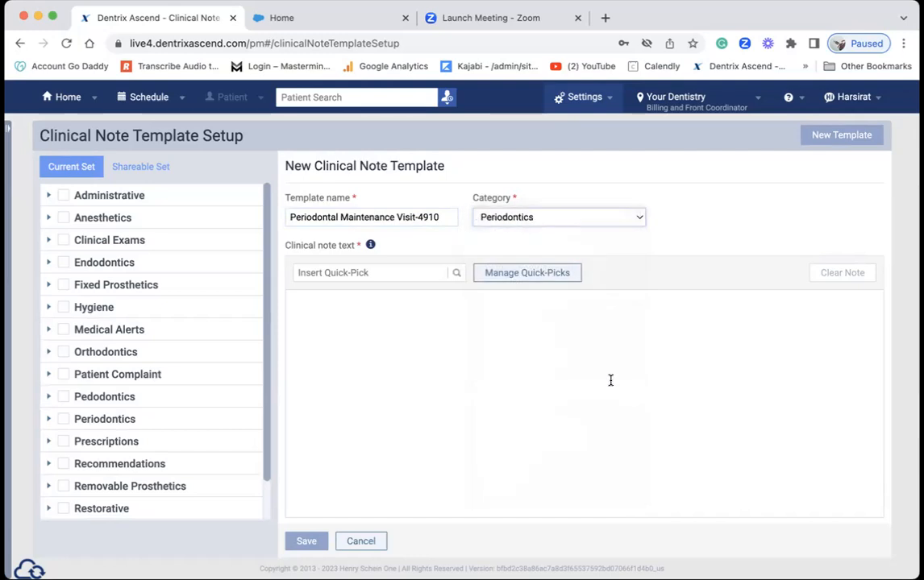
click(304, 305)
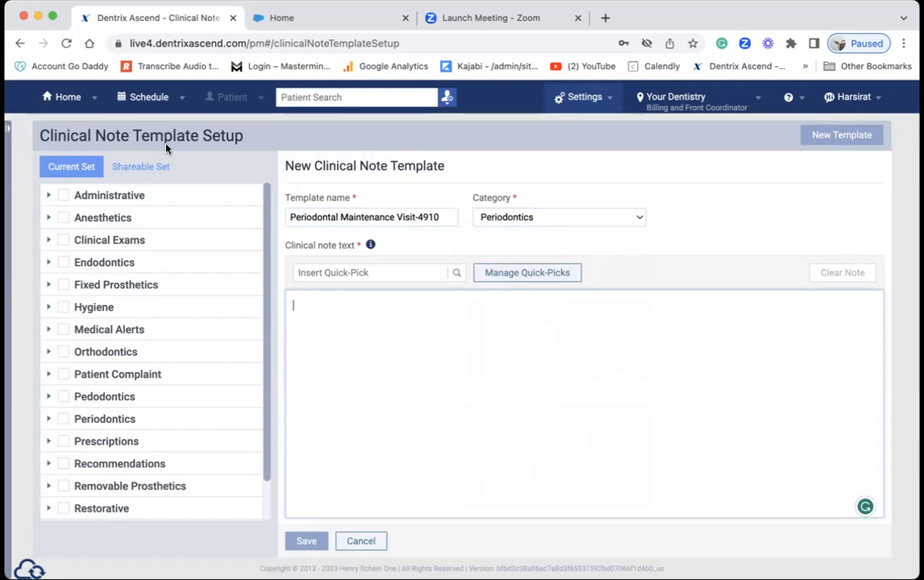
- Open the ADHV-2 template in the Hygiene category and copy its entire clinical note text
click(90, 313)
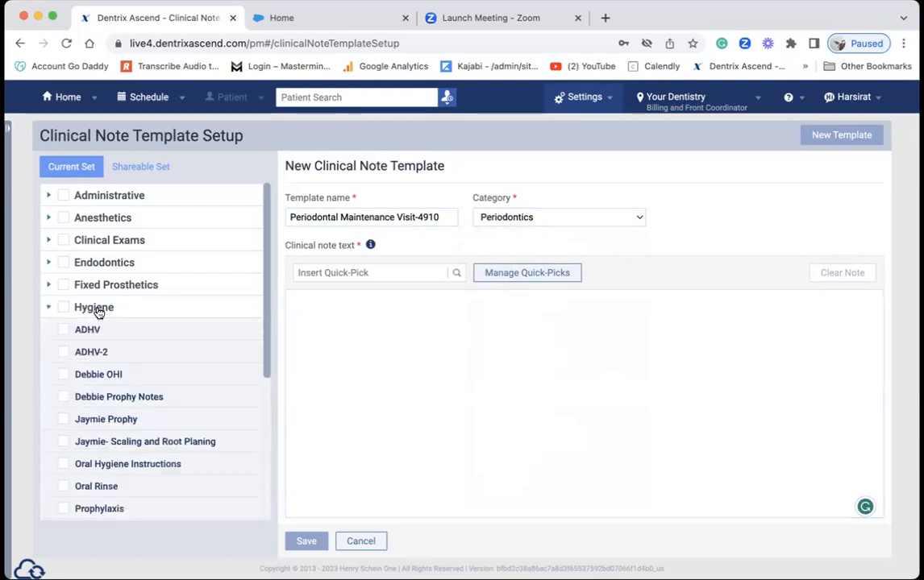
click(92, 355)
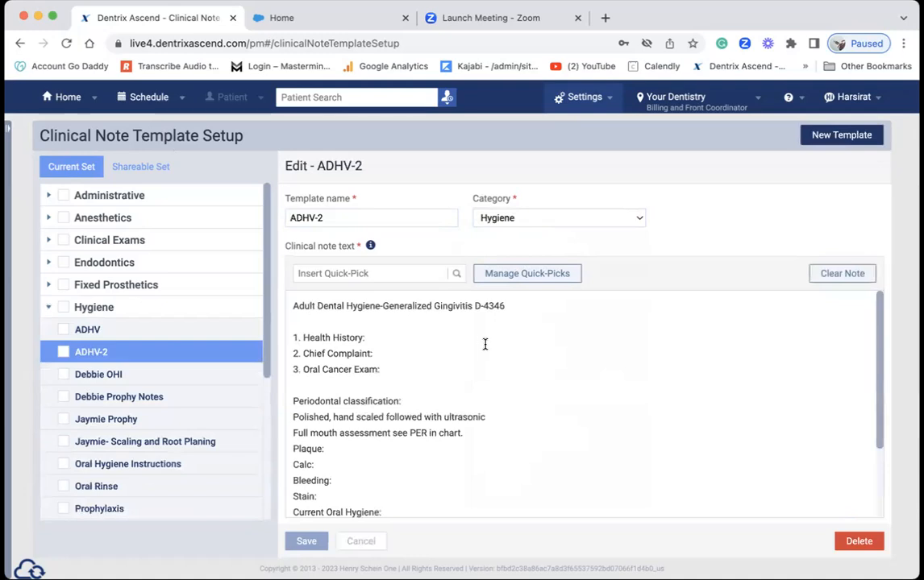
drag(289, 303, 395, 490)
key(super+c)
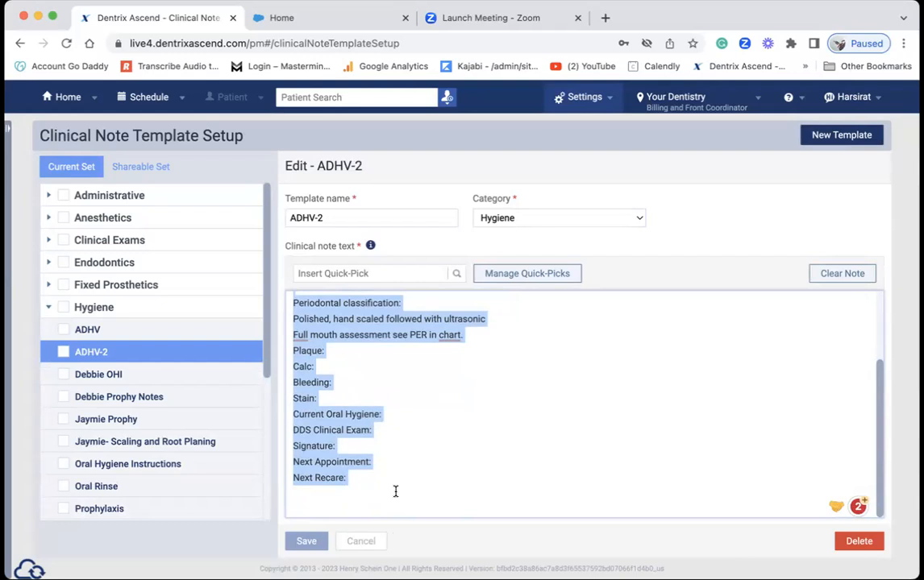
- Expand the Periodontics category to view its templates and look over the ADHV-2 note text
drag(266, 287, 296, 398)
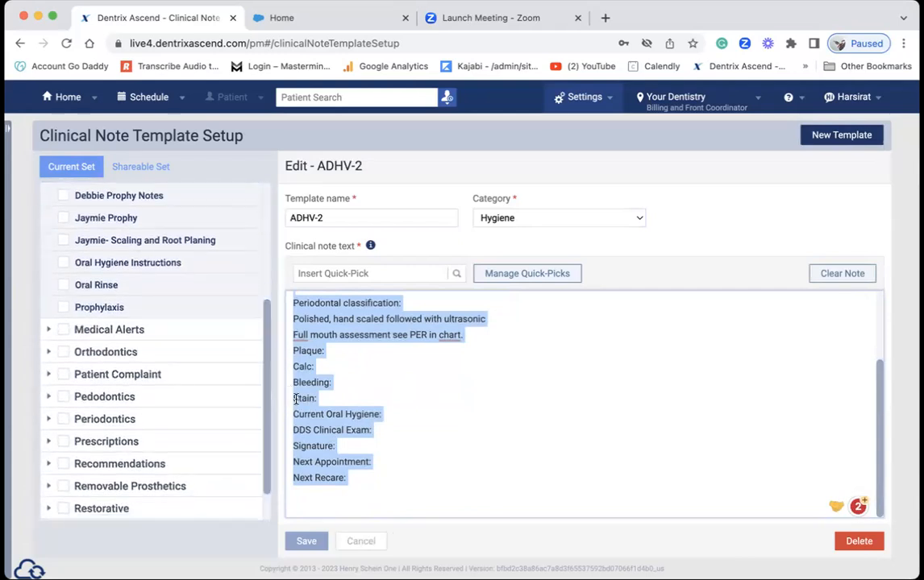
click(192, 418)
scroll(192, 417, down, 2)
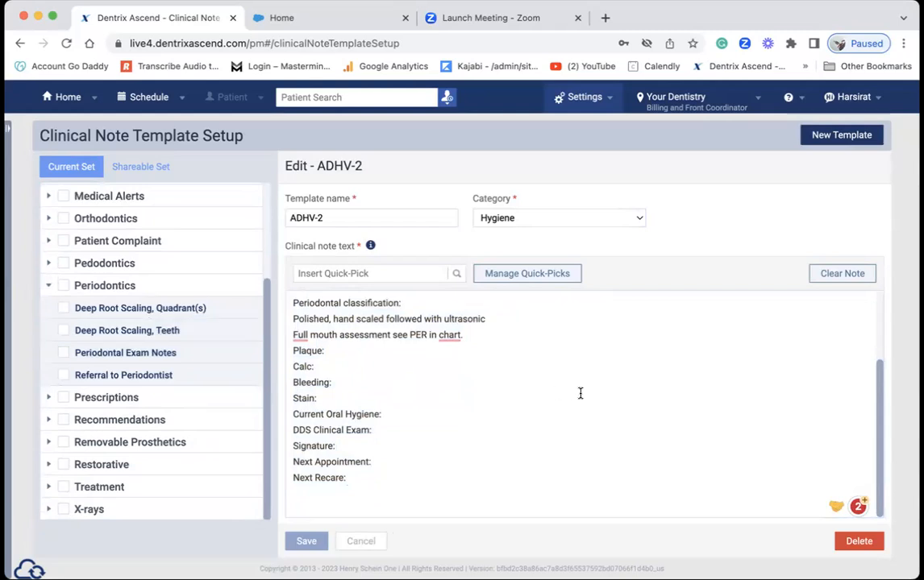
scroll(580, 393, up, 3)
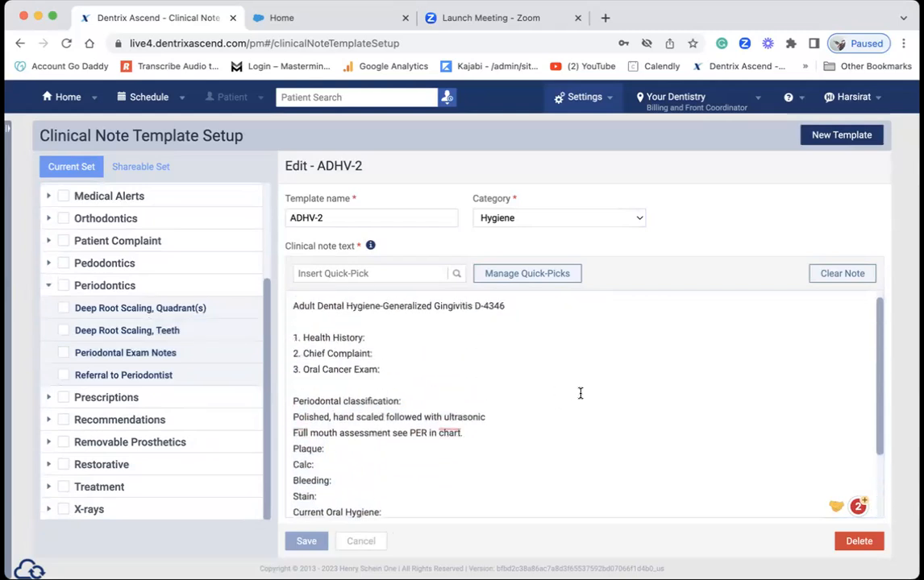
- Start a new clinical note template and paste the copied ADHV-2 text as its note text
click(856, 135)
click(352, 308)
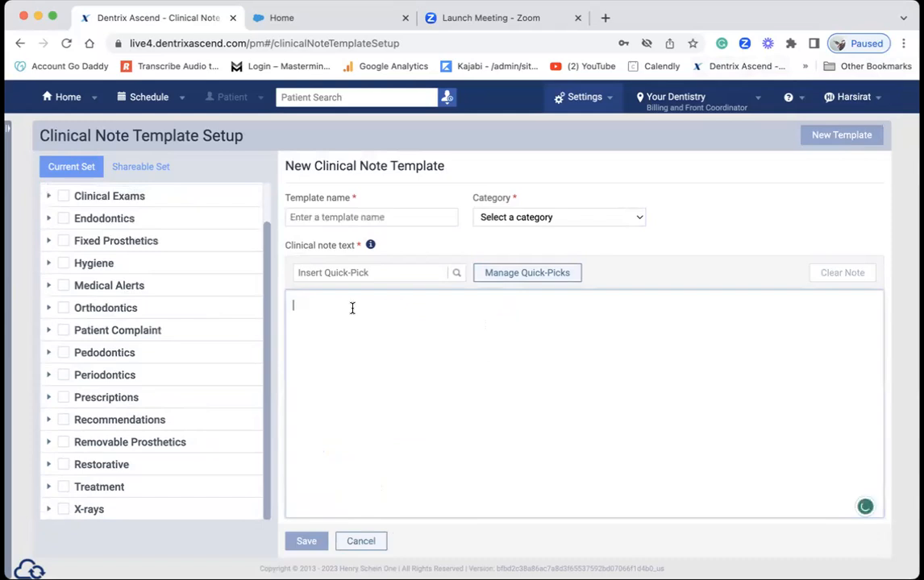
key(super+v)
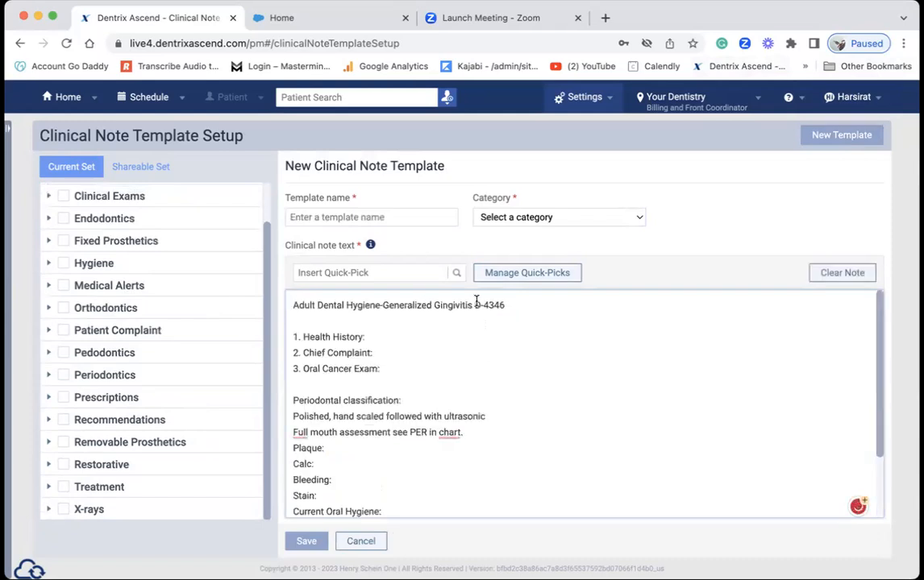
- Name the new template Periodontal Maintenance Visit, assign it to the Periodontics category and save it
click(322, 218)
text(P)
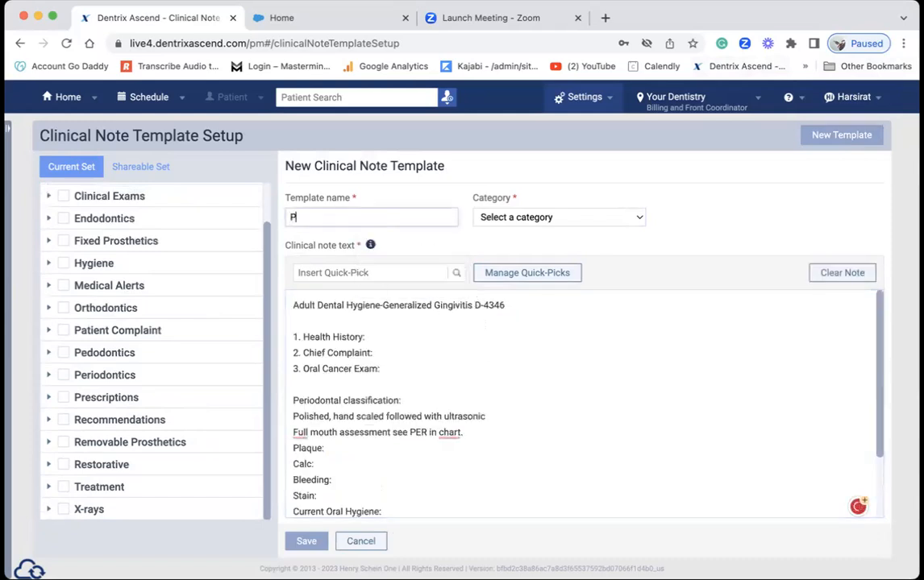
text(eriodontal Maintenance )
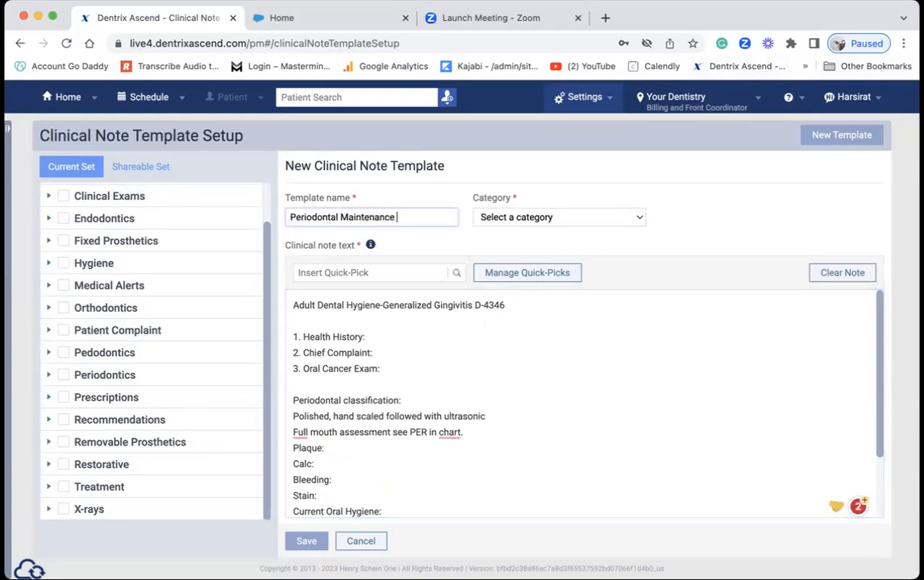
text(Visit)
click(639, 218)
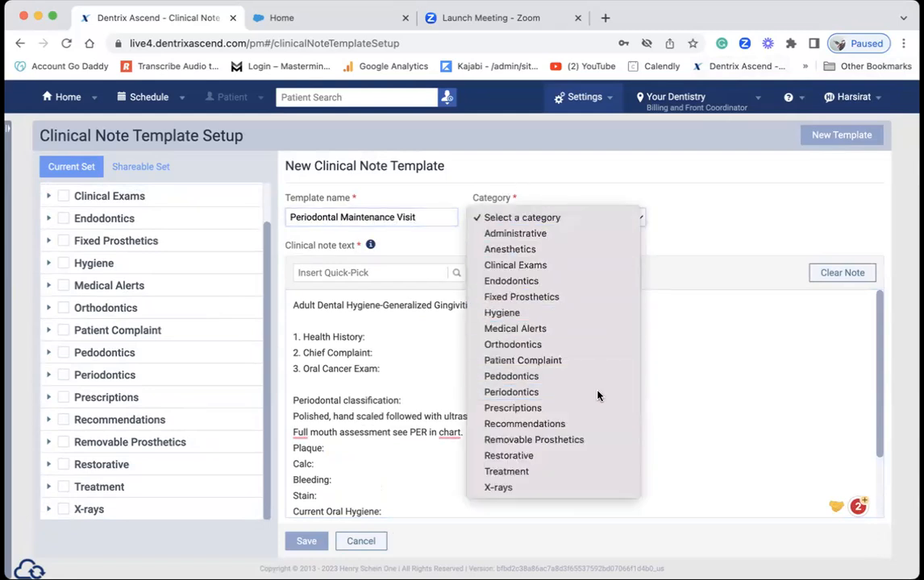
click(511, 393)
scroll(705, 399, down, 3)
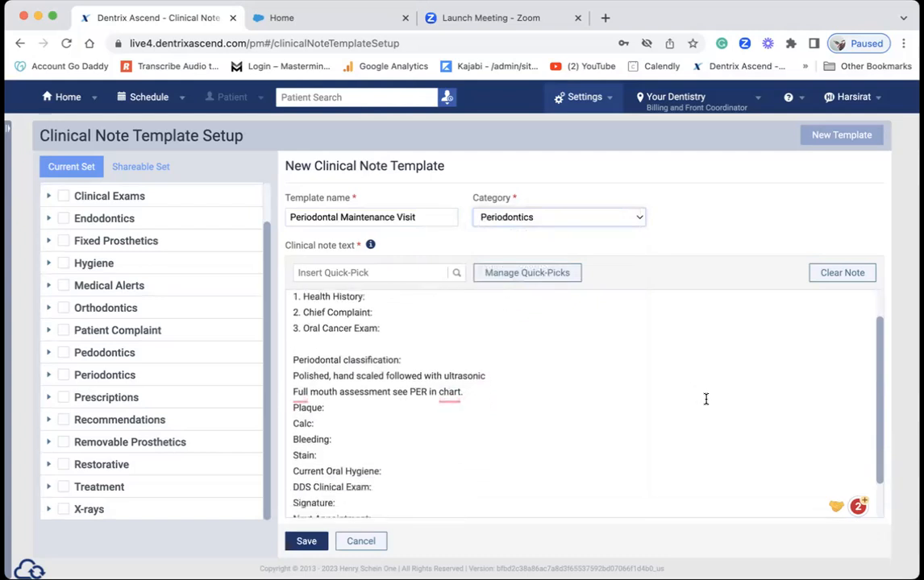
click(307, 548)
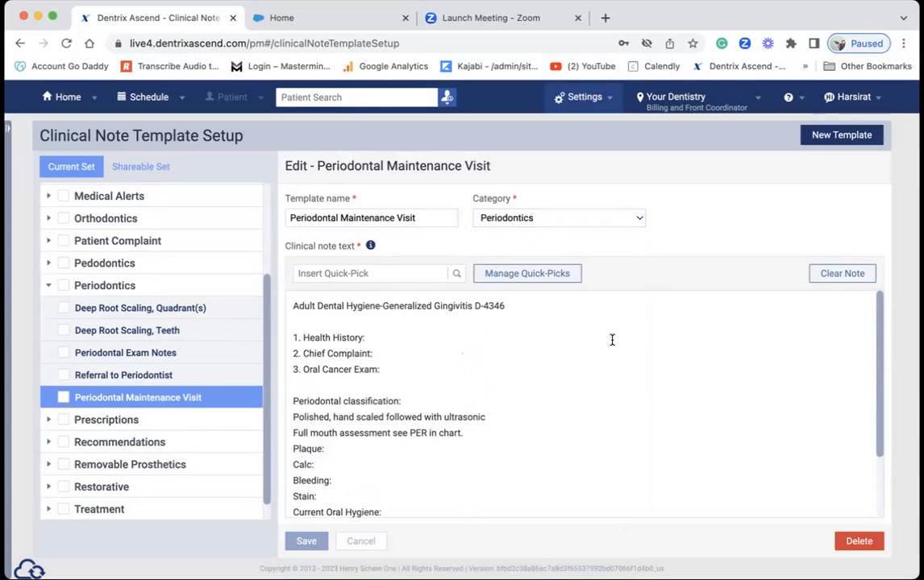
- Replace the heading line of the note text with "Periodontal Maintenance Visit-4910"
scroll(612, 339, down, 3)
scroll(612, 339, up, 3)
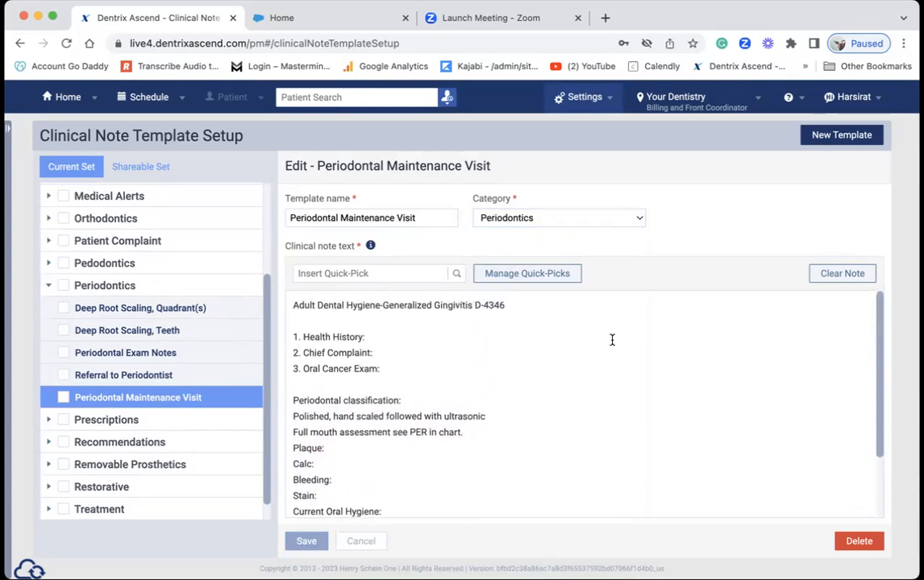
click(510, 304)
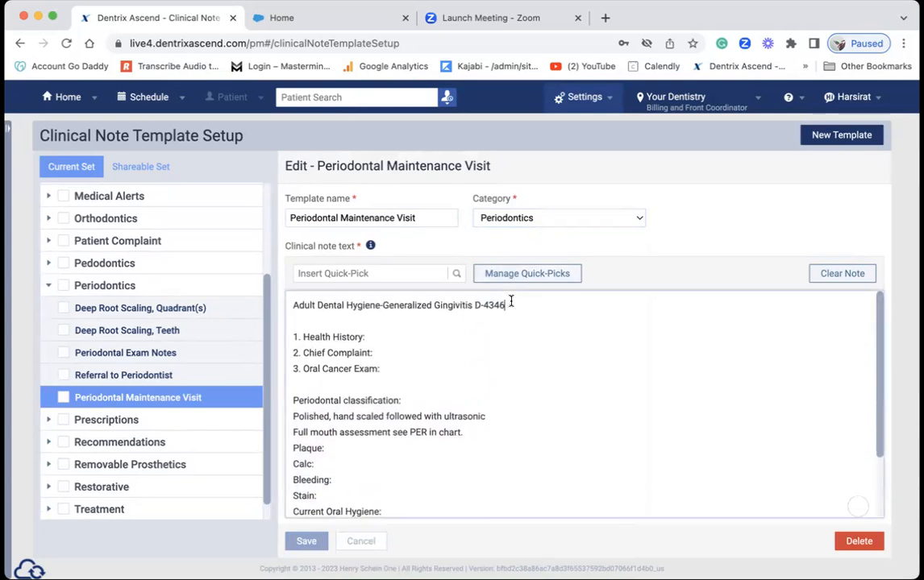
key(BackSpace)
key(BackSpace)
key(BackSpace)
key(BackSpace)
key(BackSpace)
key(BackSpace)
key(BackSpace)
key(BackSpace)
key(BackSpace)
key(BackSpace)
key(BackSpace)
key(BackSpace)
key(BackSpace)
key(BackSpace)
key(BackSpace)
key(BackSpace)
key(BackSpace)
key(BackSpace)
key(BackSpace)
key(BackSpace)
key(BackSpace)
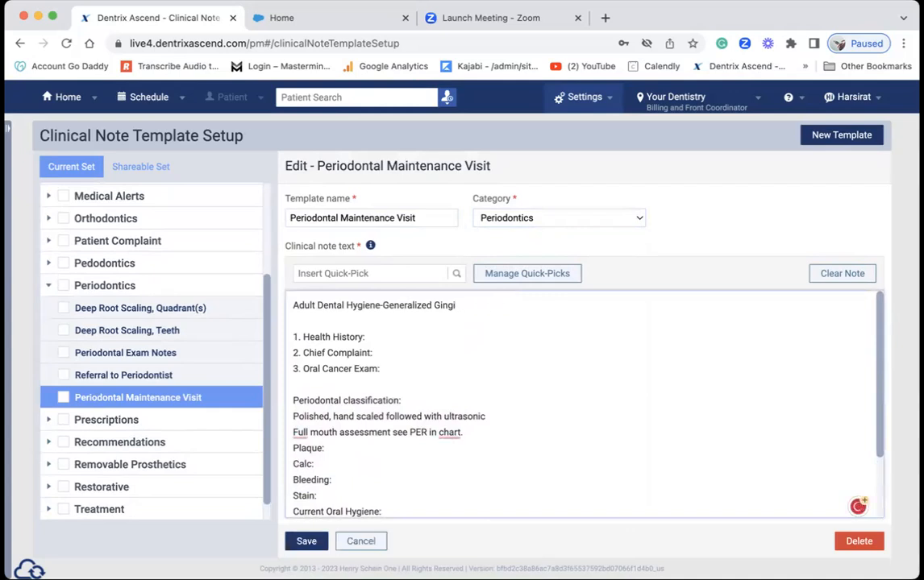
key(BackSpace)
key(BackSpace)
key(BackSpace)
key(BackSpace)
key(BackSpace)
key(BackSpace)
key(BackSpace)
key(BackSpace)
key(BackSpace)
key(BackSpace)
key(BackSpace)
key(BackSpace)
key(BackSpace)
key(BackSpace)
key(BackSpace)
key(BackSpace)
key(BackSpace)
key(BackSpace)
key(BackSpace)
key(BackSpace)
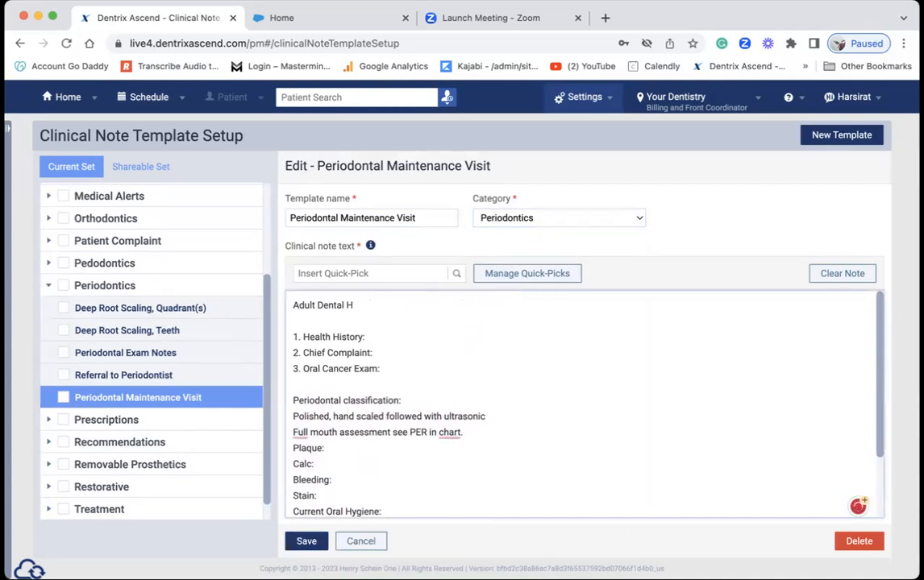
key(BackSpace)
key(BackSpace)
key(BackSpace)
text(Periodontal Maintenance Vit)
key(BackSpace)
text(sit)
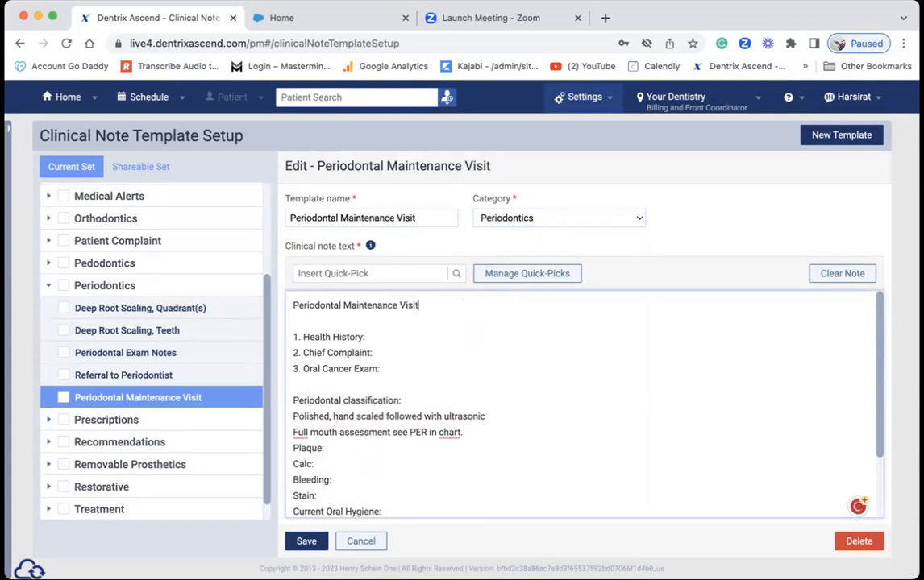
text( 4910)
- Remove the numbering in front of Health History, Chief Complaint and Oral Cancer Exam, keeping each on its own line
click(303, 337)
key(BackSpace)
key(BackSpace)
key(BackSpace)
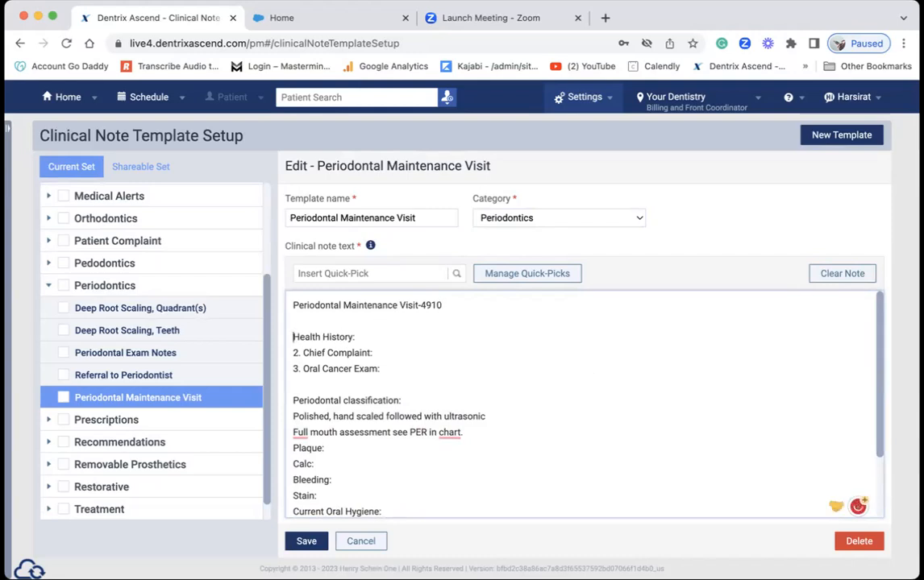
click(303, 353)
key(BackSpace)
key(BackSpace)
key(BackSpace)
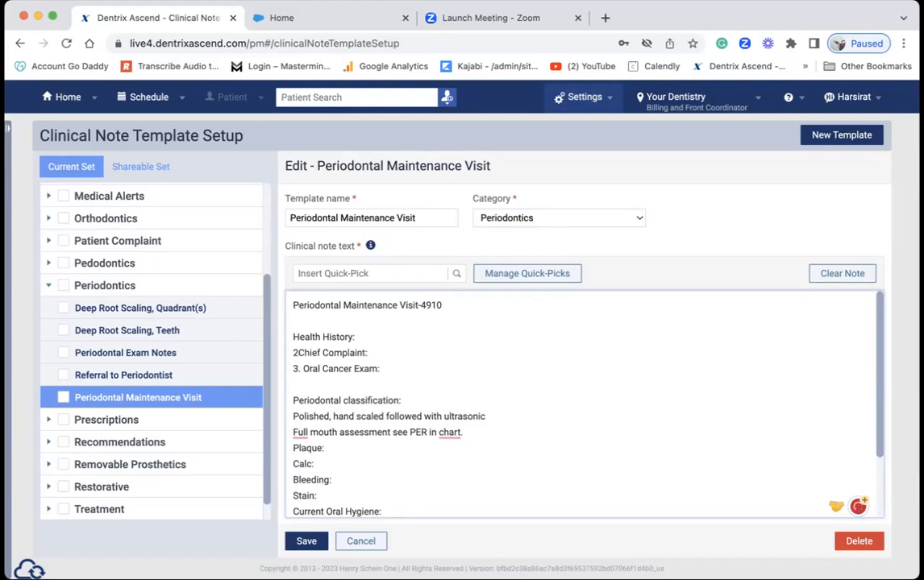
click(303, 369)
key(BackSpace)
key(BackSpace)
key(BackSpace)
key(BackSpace)
key(Return)
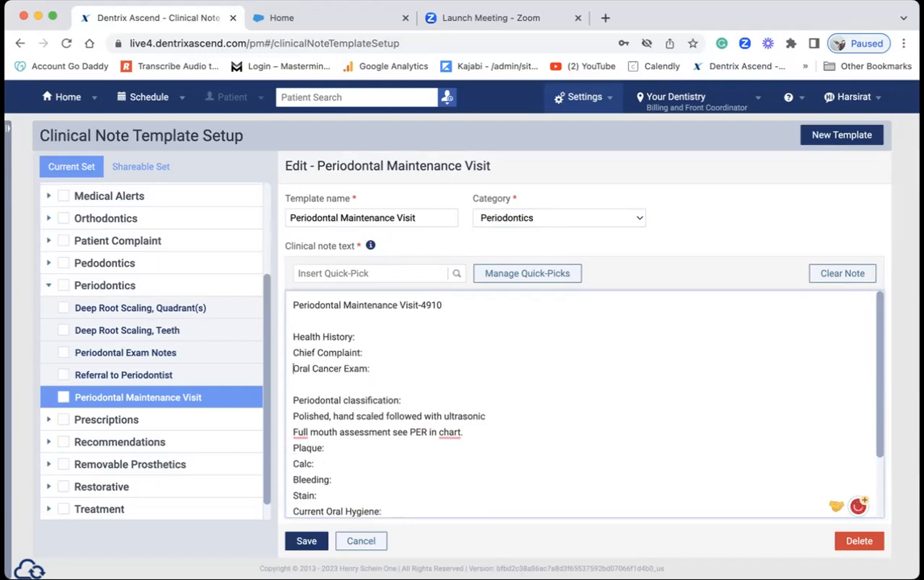
- Add a new line reading "Recommended Oral Hygiene" below Current Oral Hygiene in the note text
click(374, 368)
scroll(431, 456, down, 1)
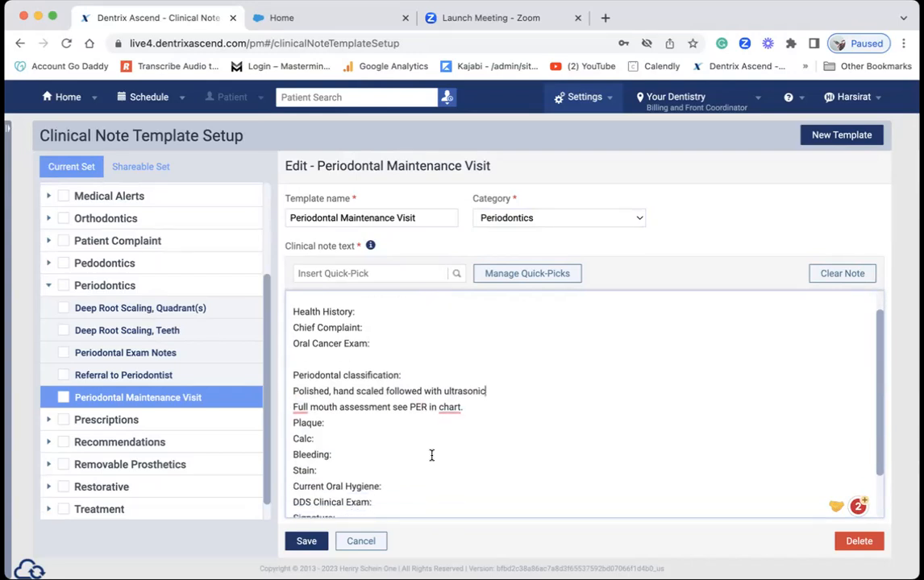
scroll(431, 455, down, 2)
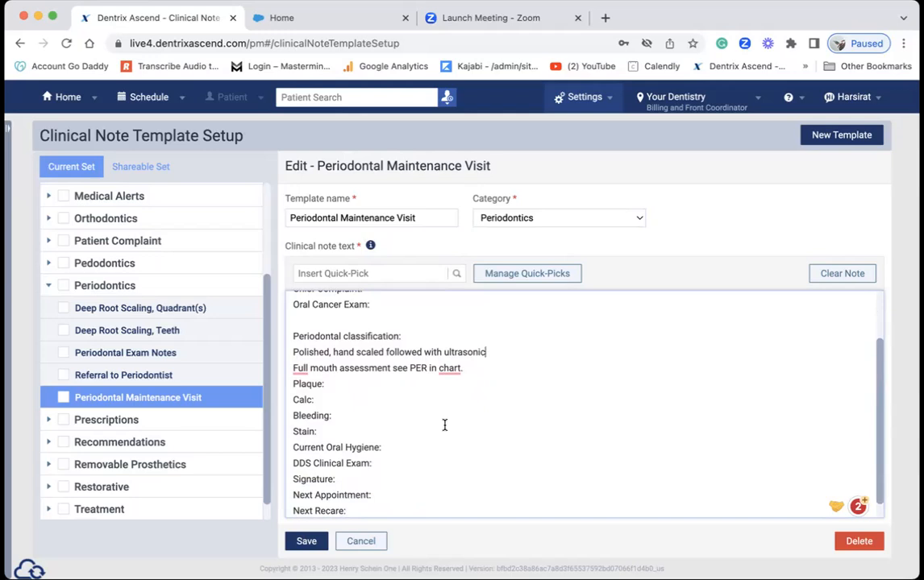
scroll(444, 424, down, 1)
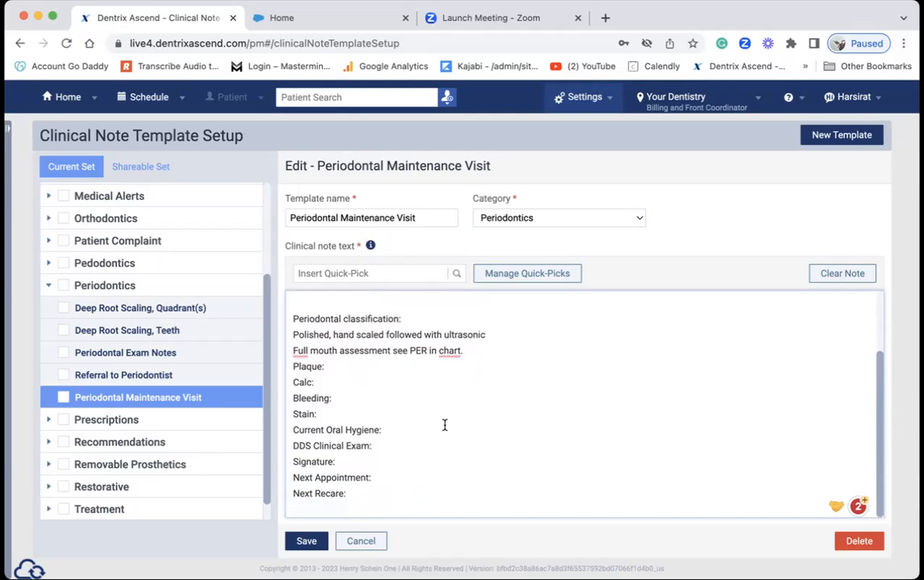
click(393, 434)
key(Return)
text(Reco)
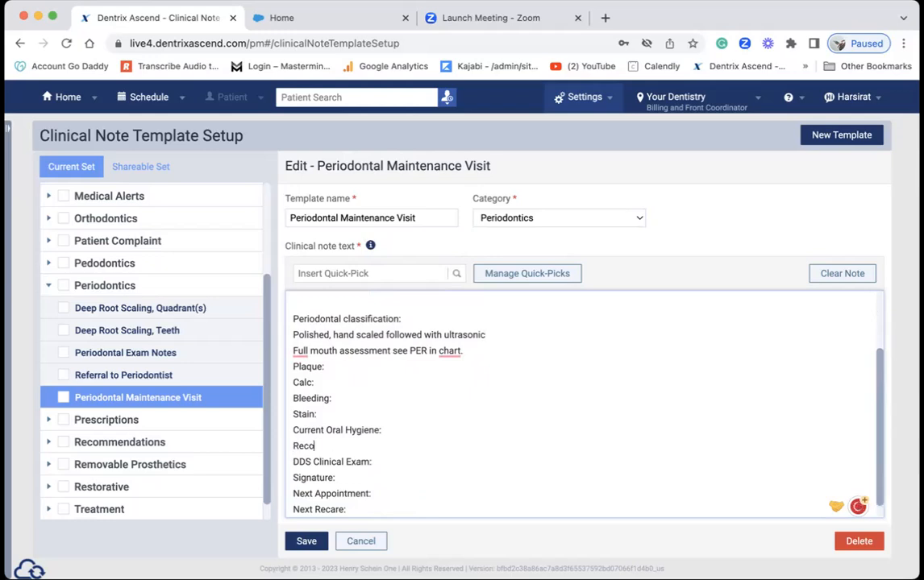
text(mmended Oral Hygieen)
key(BackSpace)
key(BackSpace)
text(ne)
- Add a new line reading "Radiographs:" directly below Oral Cancer Exam in the note text
scroll(540, 425, up, 3)
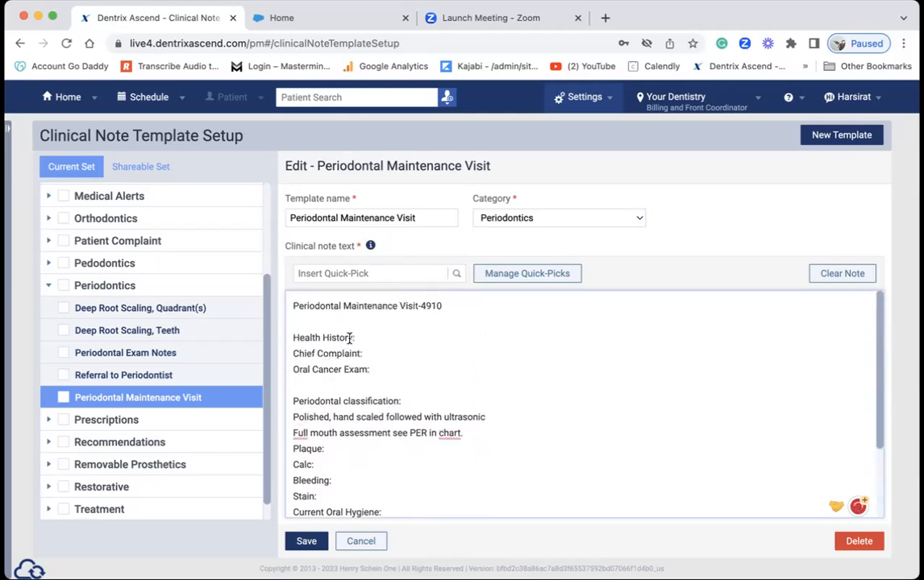
click(373, 369)
key(Return)
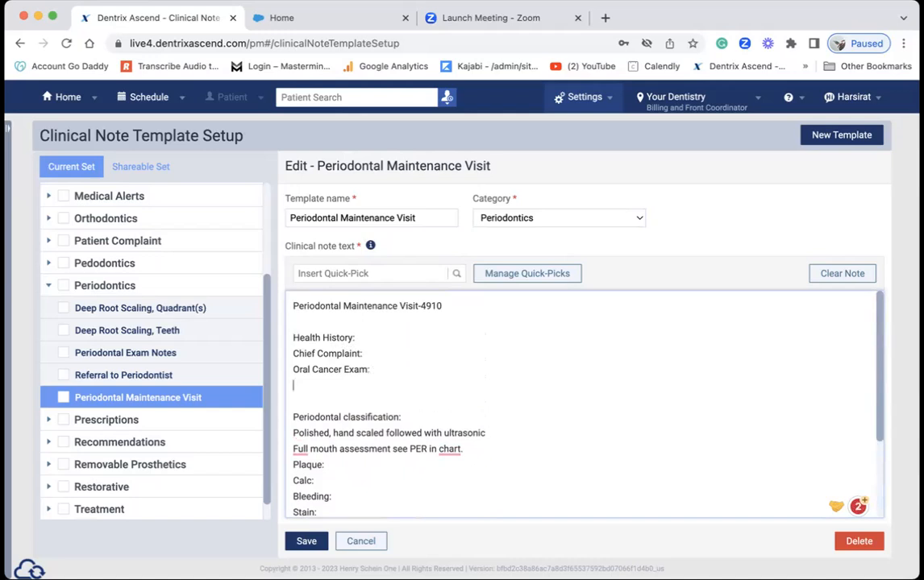
text(Rad)
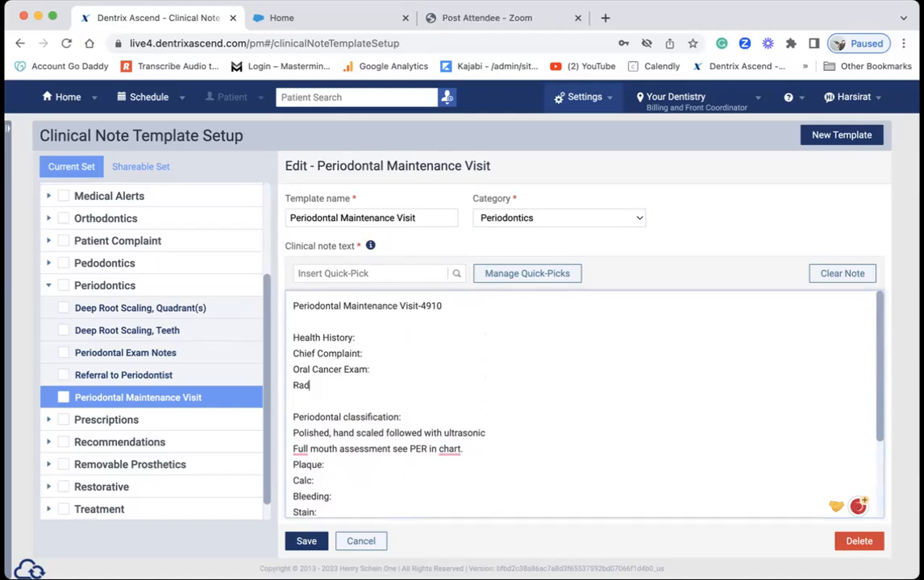
text(iograph)
key(BackSpace)
key(BackSpace)
key(BackSpace)
key(BackSpace)
key(BackSpace)
key(BackSpace)
key(BackSpace)
key(BackSpace)
key(BackSpace)
text(e)
key(BackSpace)
text(adiographs:)
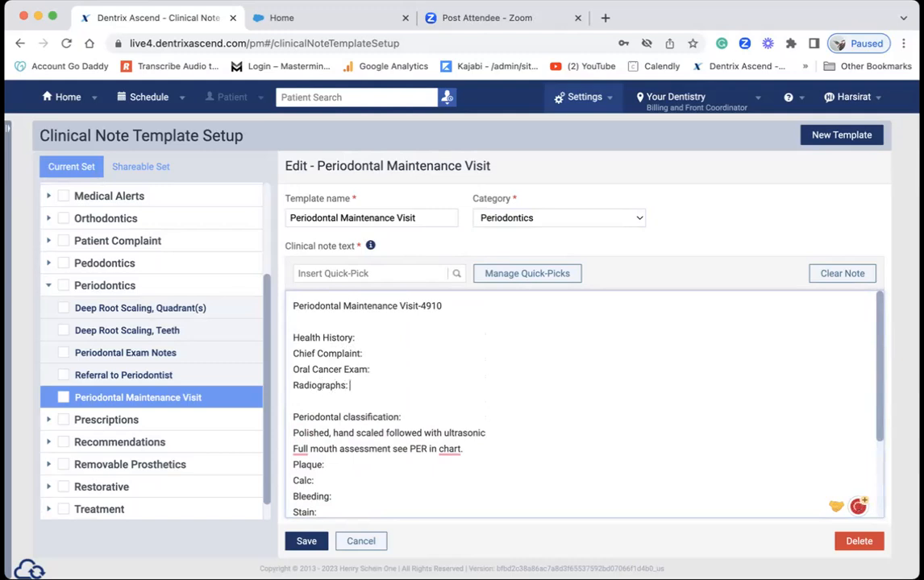
- Add the line "Intra-Oral Photos:" directly below Radiographs
key(Return)
text(Intra)
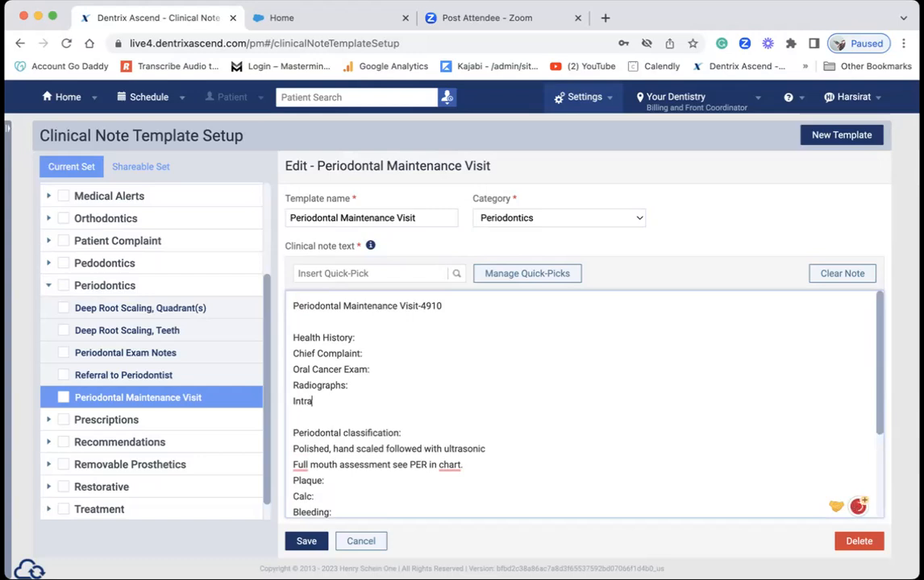
text(-Oral Photos:)
- Review the whole note text from the heading down to Next Recare for completeness
scroll(546, 359, down, 2)
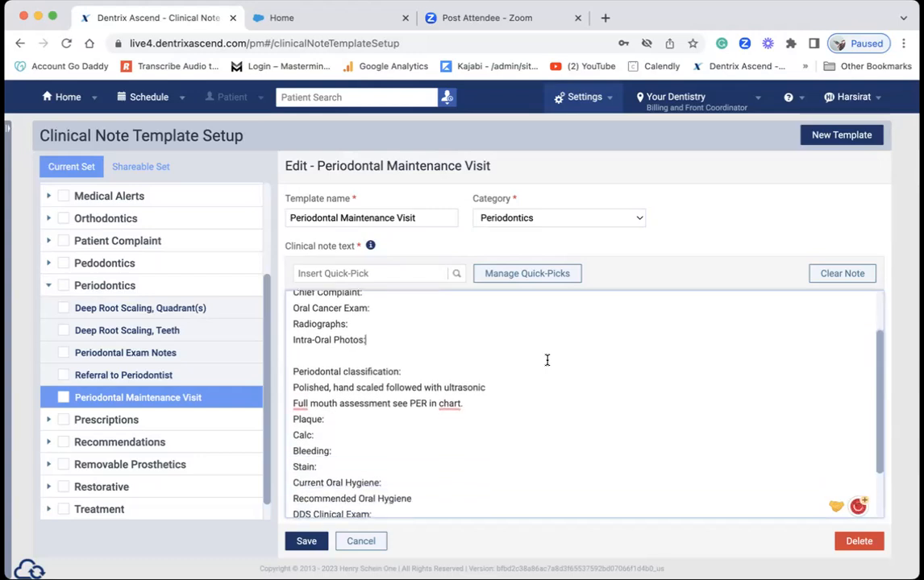
scroll(547, 360, up, 2)
scroll(546, 359, down, 5)
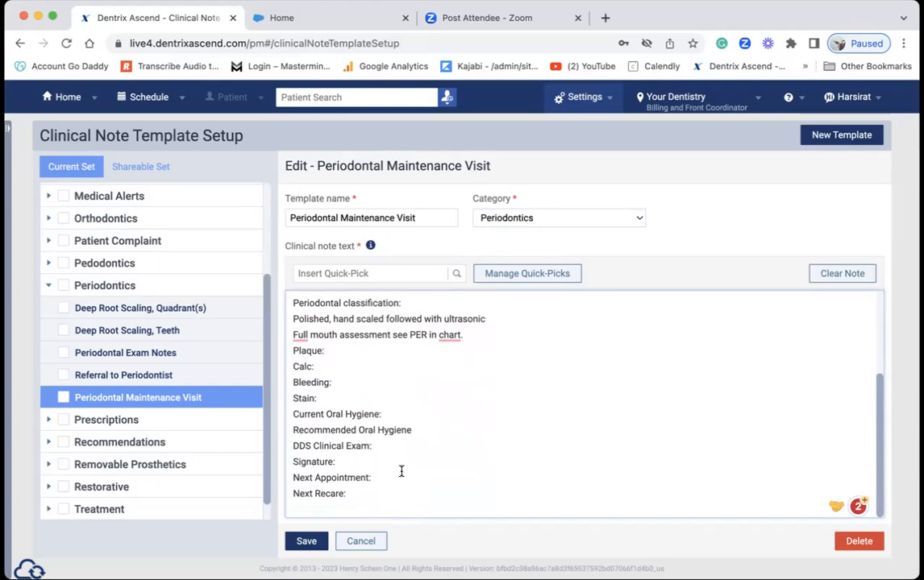
scroll(402, 471, up, 3)
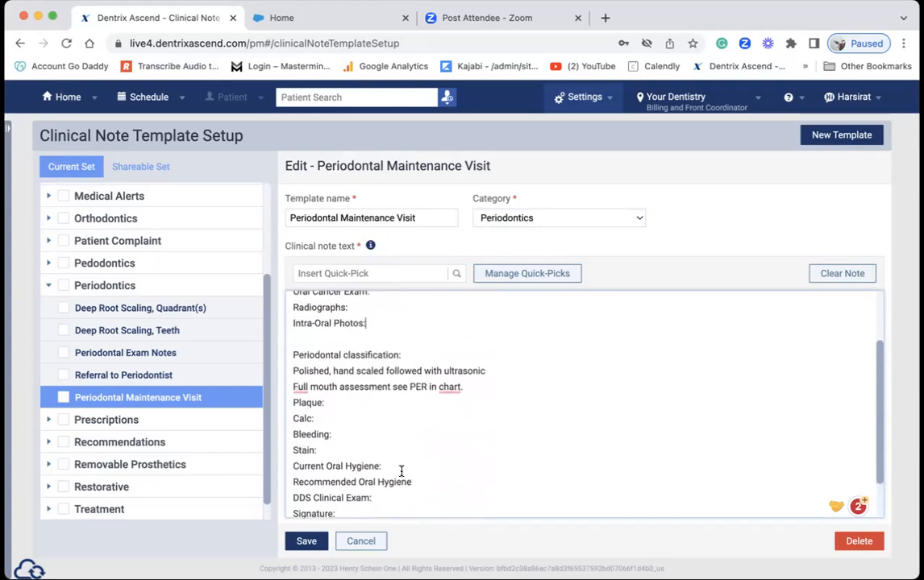
scroll(401, 471, up, 1)
scroll(401, 471, up, 3)
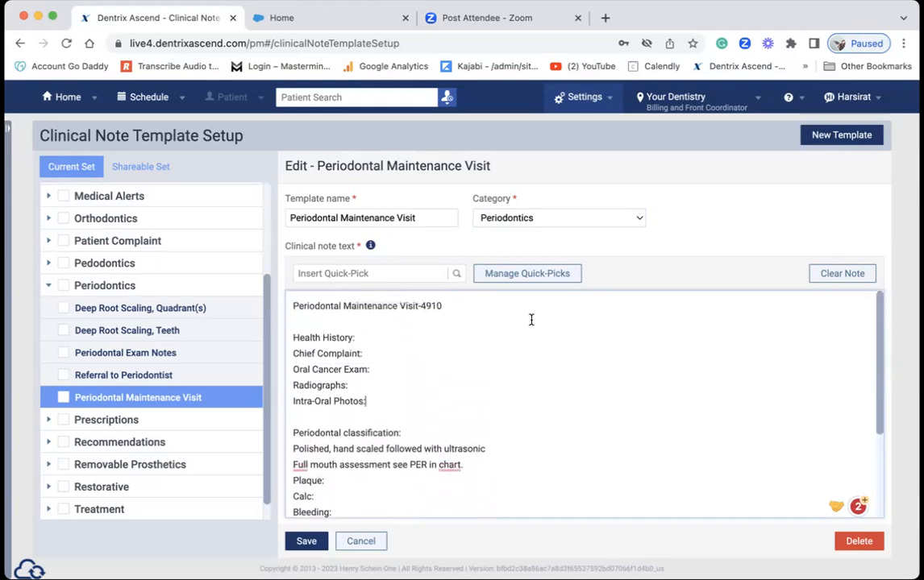
scroll(485, 355, down, 1)
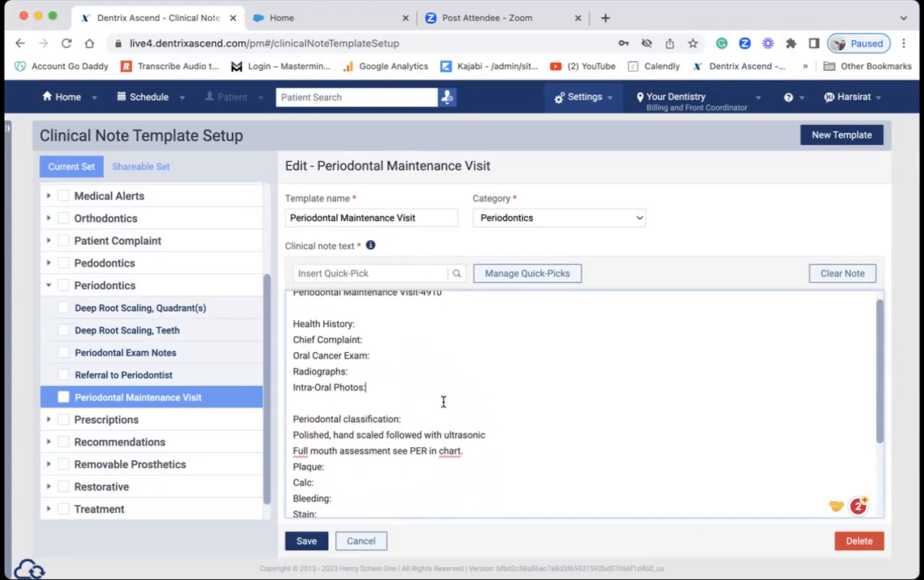
scroll(442, 401, down, 3)
scroll(442, 401, up, 3)
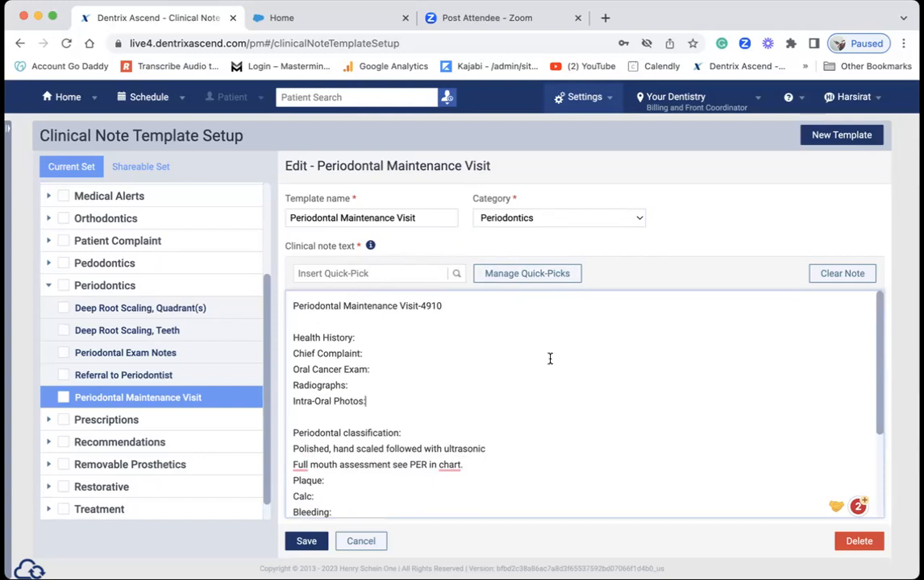
- Save the edited Periodontal Maintenance Visit template
scroll(550, 359, down, 3)
scroll(550, 358, down, 2)
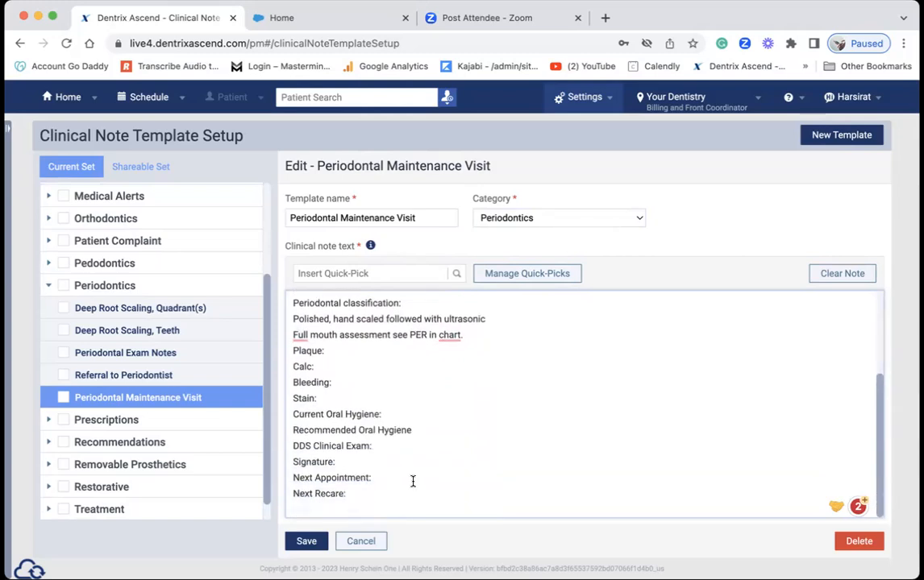
click(306, 541)
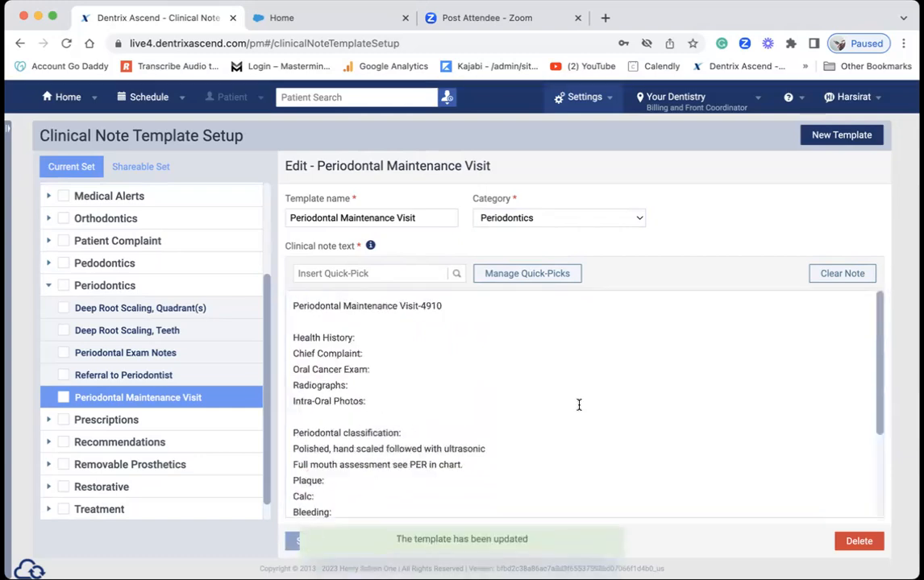